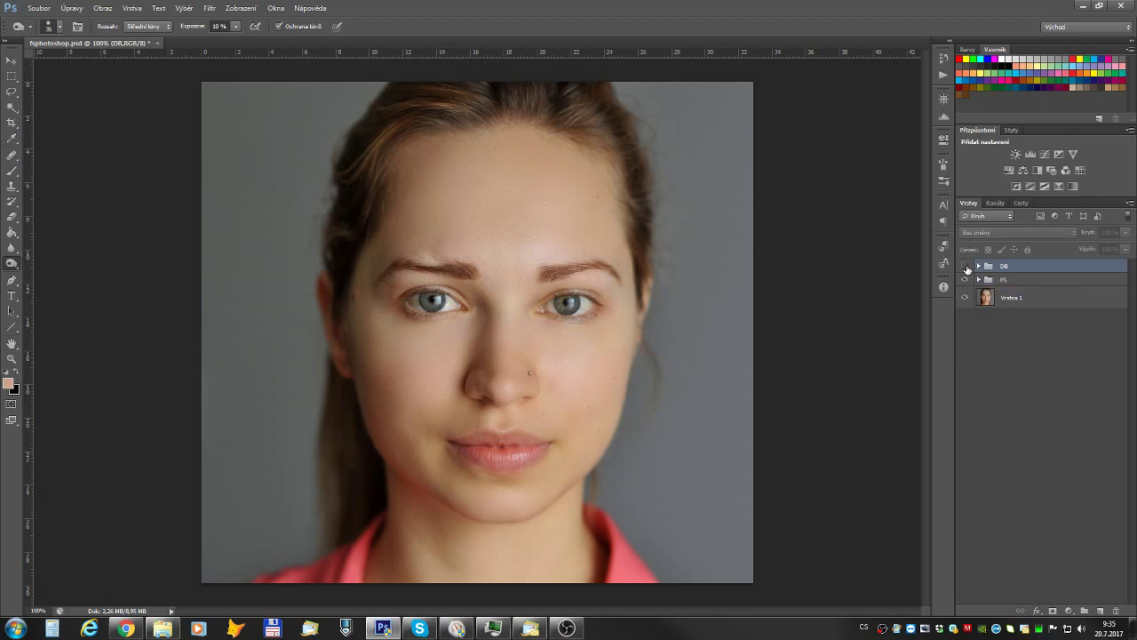
- Leave the existing DB group hidden and create a new group named DB above it containing a new empty layer
{"action": "left_click", "coordinate": [965, 267]}
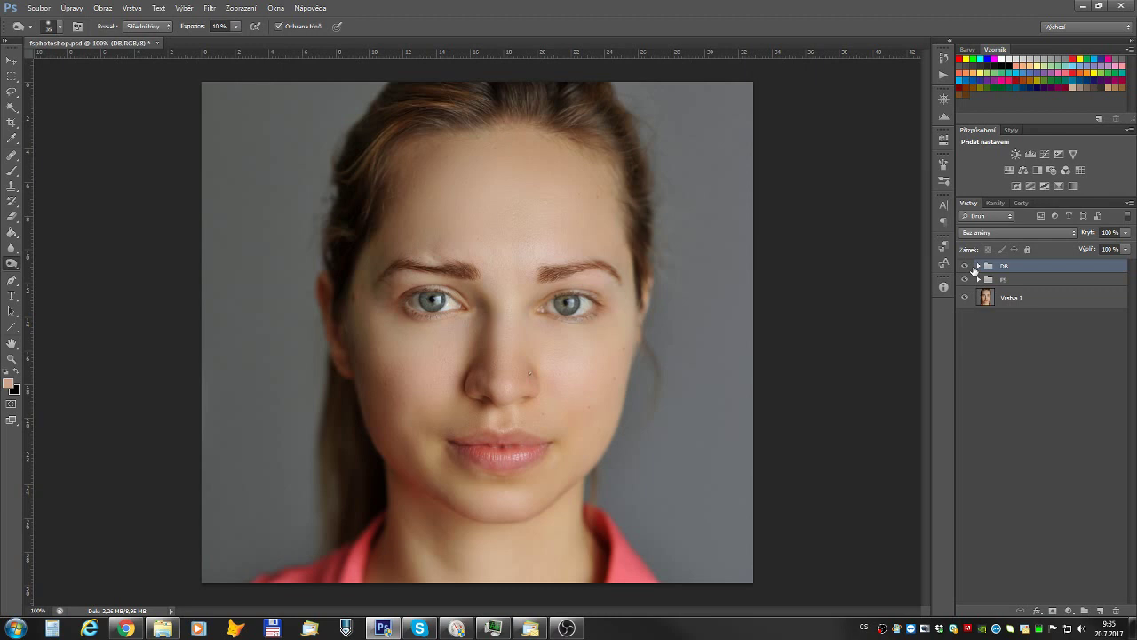
{"action": "left_click", "coordinate": [964, 267]}
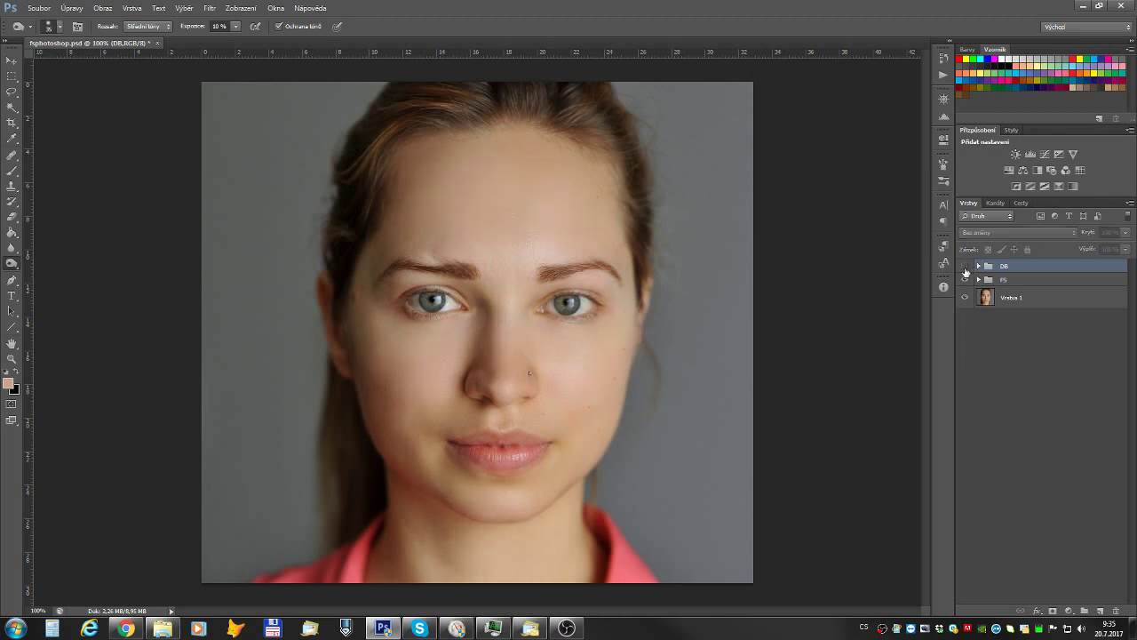
{"action": "left_click", "coordinate": [1085, 611]}
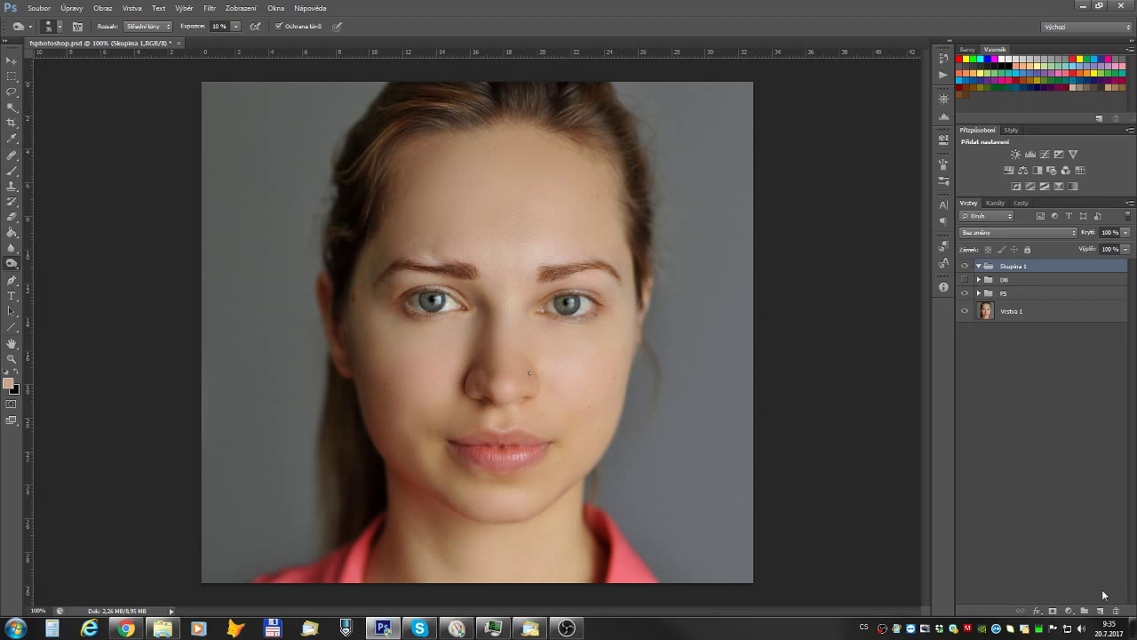
{"action": "left_click", "coordinate": [1099, 611]}
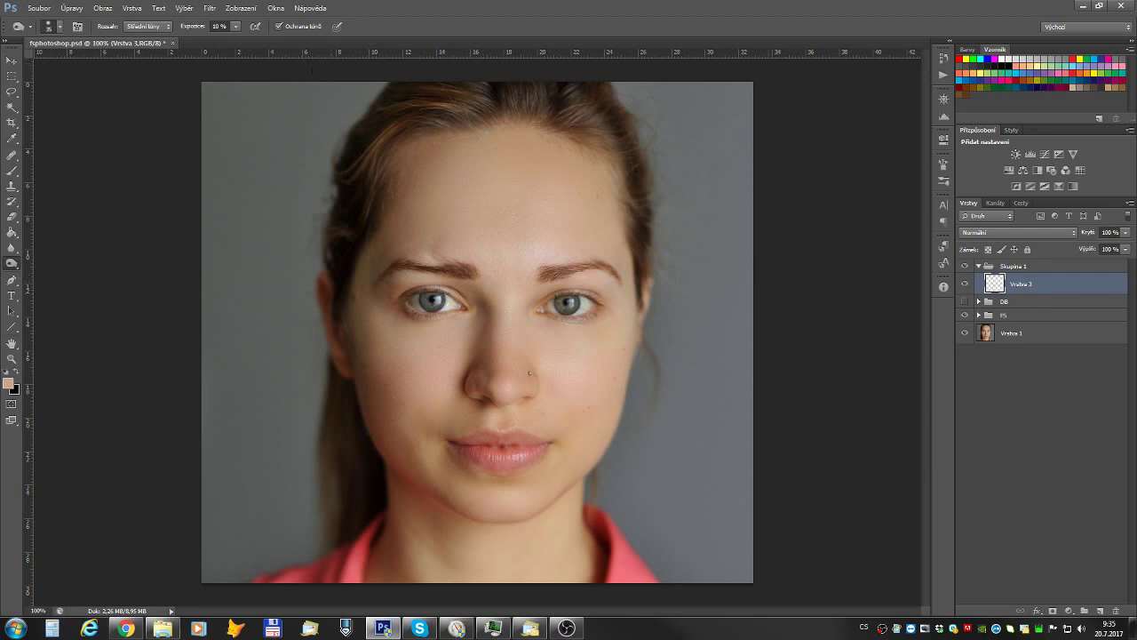
{"action": "double_click", "coordinate": [1011, 266]}
{"action": "type", "text": "DB"}
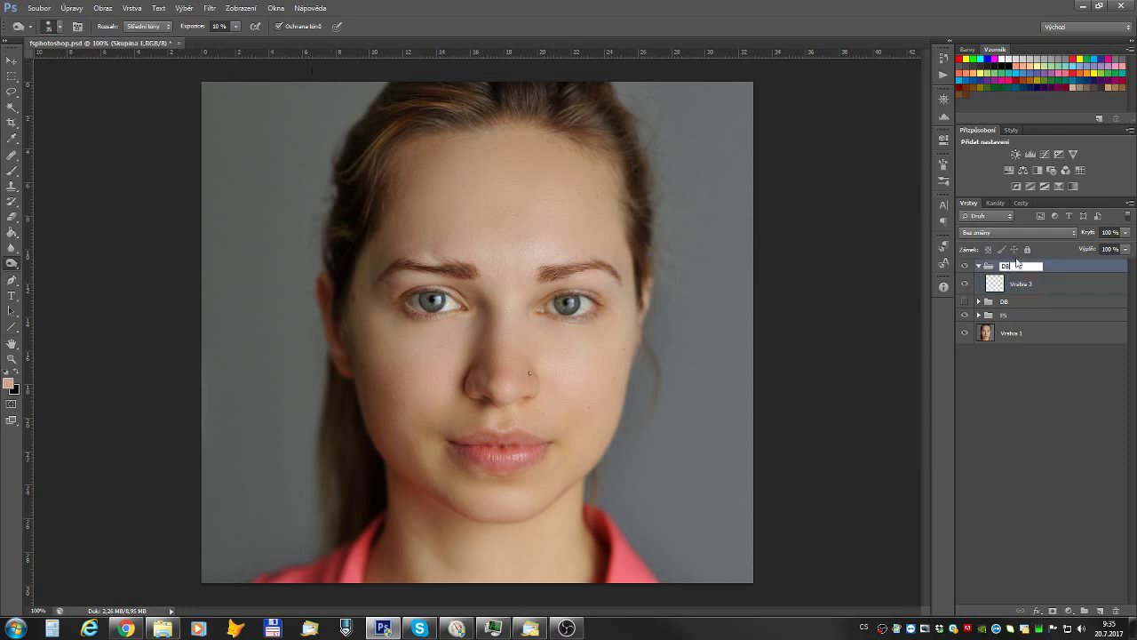
{"action": "key", "text": "Return"}
- Fill the new empty layer inside the new DB group with 50% gray
{"action": "left_click", "coordinate": [1018, 285]}
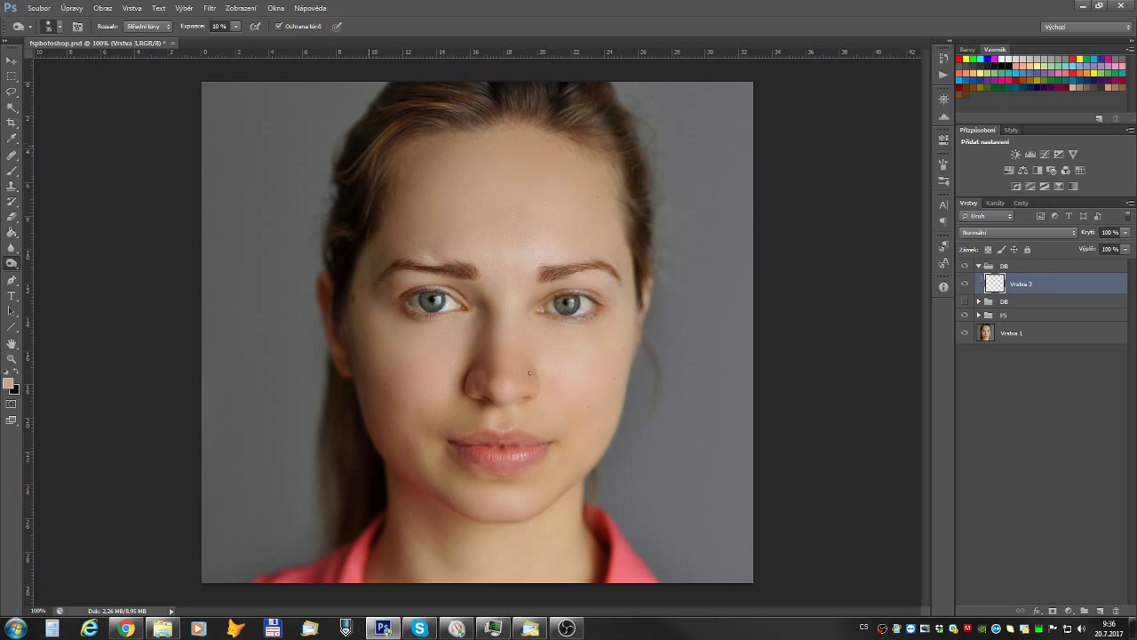
{"action": "left_click", "coordinate": [72, 8]}
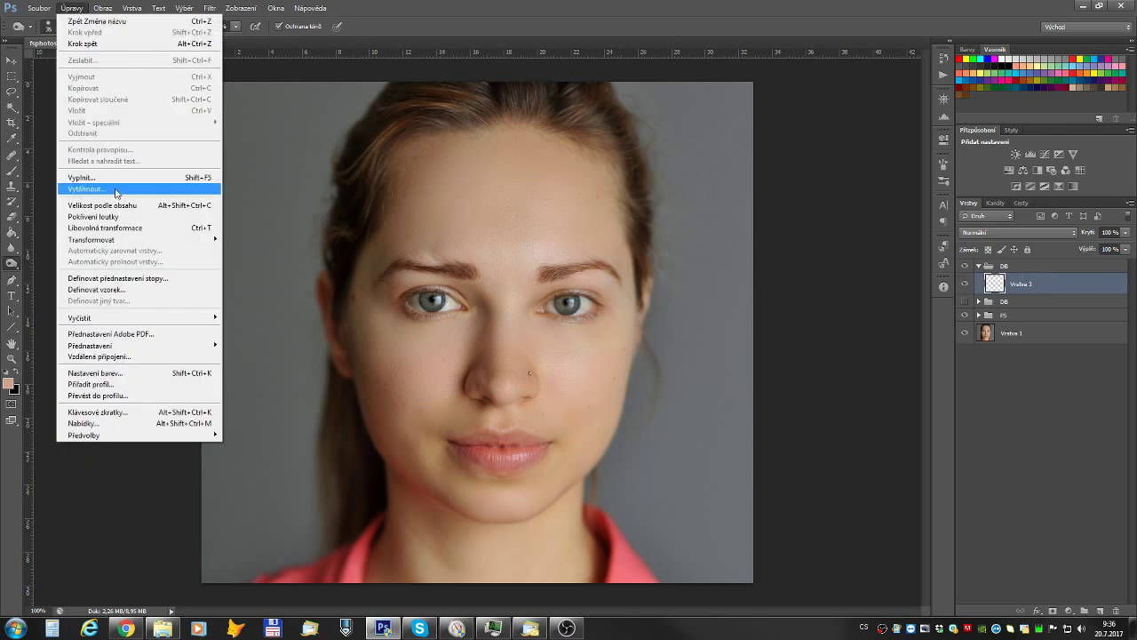
{"action": "left_click", "coordinate": [98, 178]}
{"action": "left_click", "coordinate": [528, 193]}
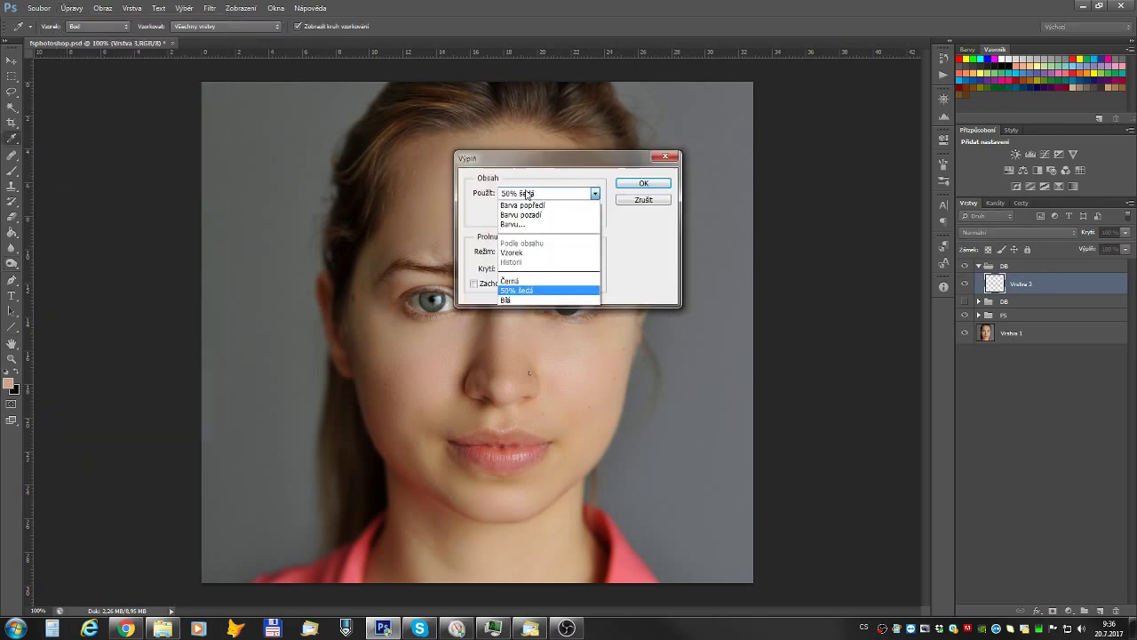
{"action": "left_click", "coordinate": [527, 294]}
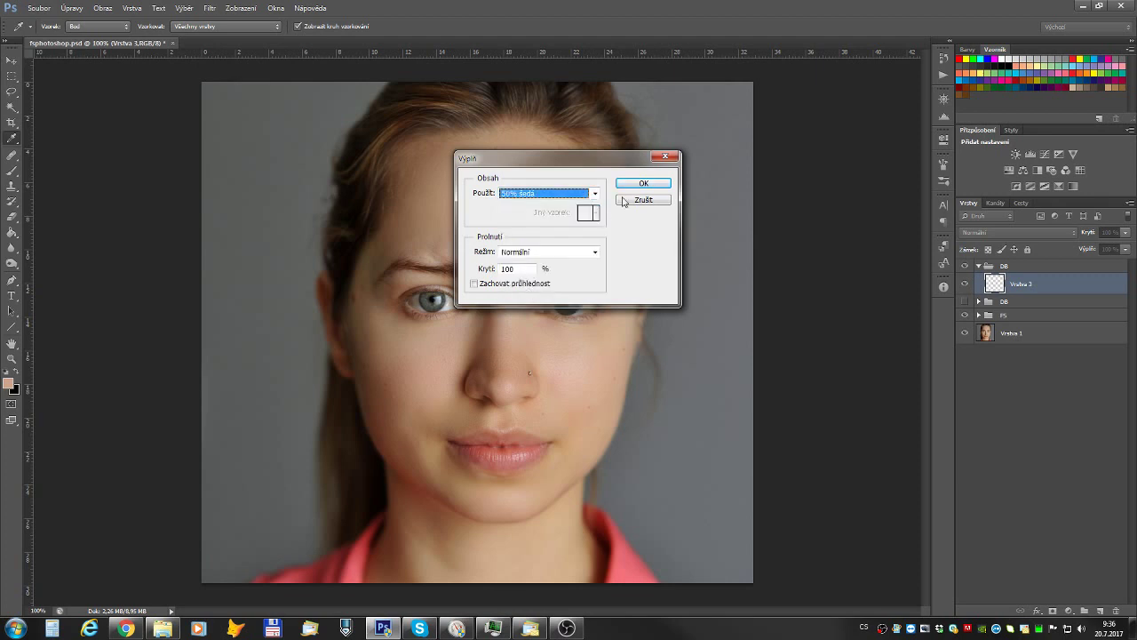
{"action": "left_click", "coordinate": [645, 183]}
- Set the gray layer's blending mode to Soft Light (Měkké světlo)
{"action": "key", "text": "o"}
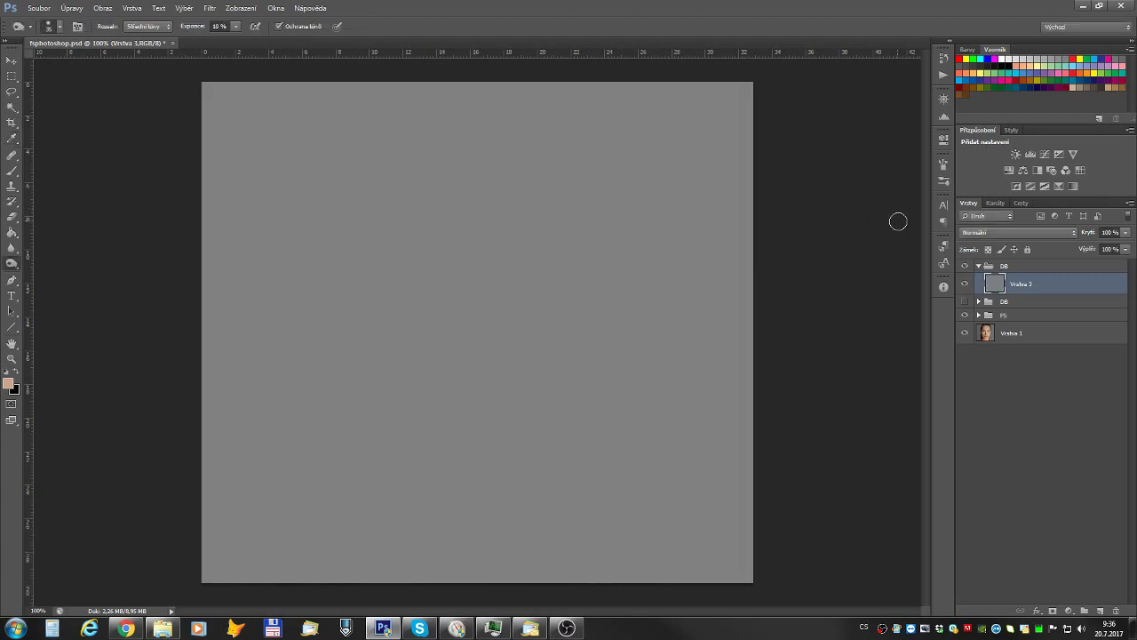
{"action": "left_click", "coordinate": [1009, 234]}
{"action": "left_click", "coordinate": [991, 398]}
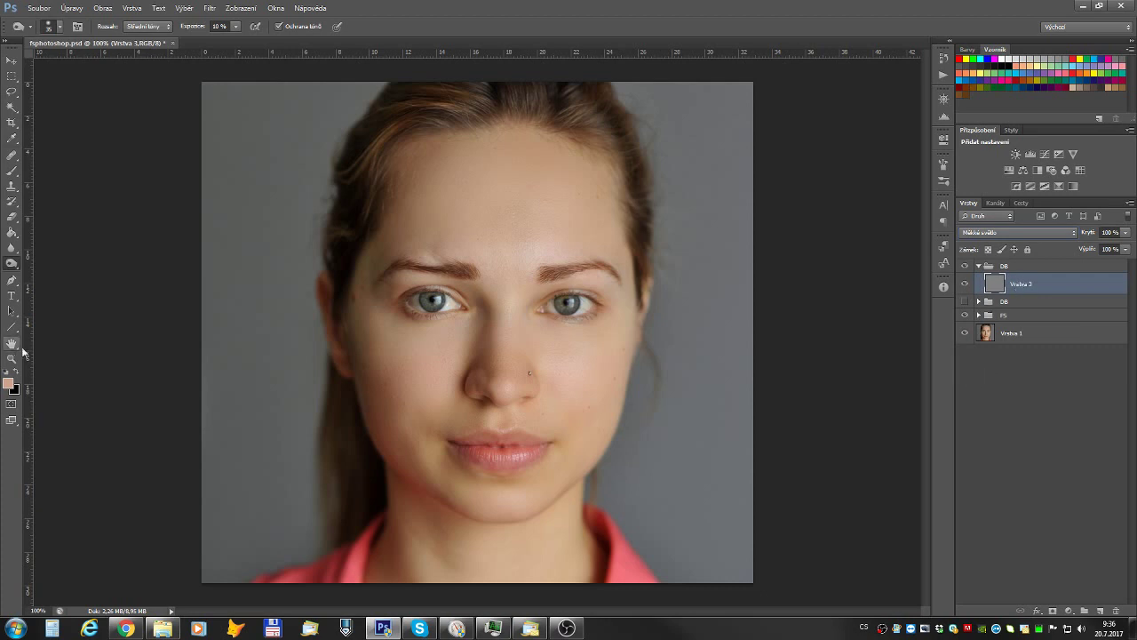
- With the Burn tool on midtones at 10% exposure, darken the shadow along the side of the nose
{"action": "right_click", "coordinate": [13, 264]}
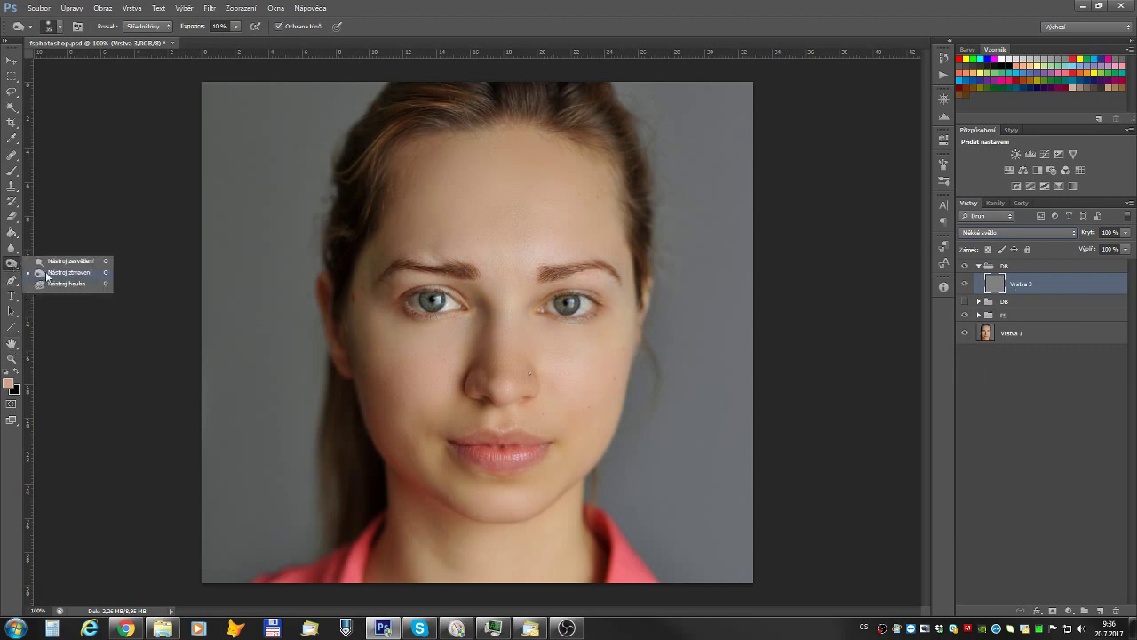
{"action": "left_click", "coordinate": [46, 271]}
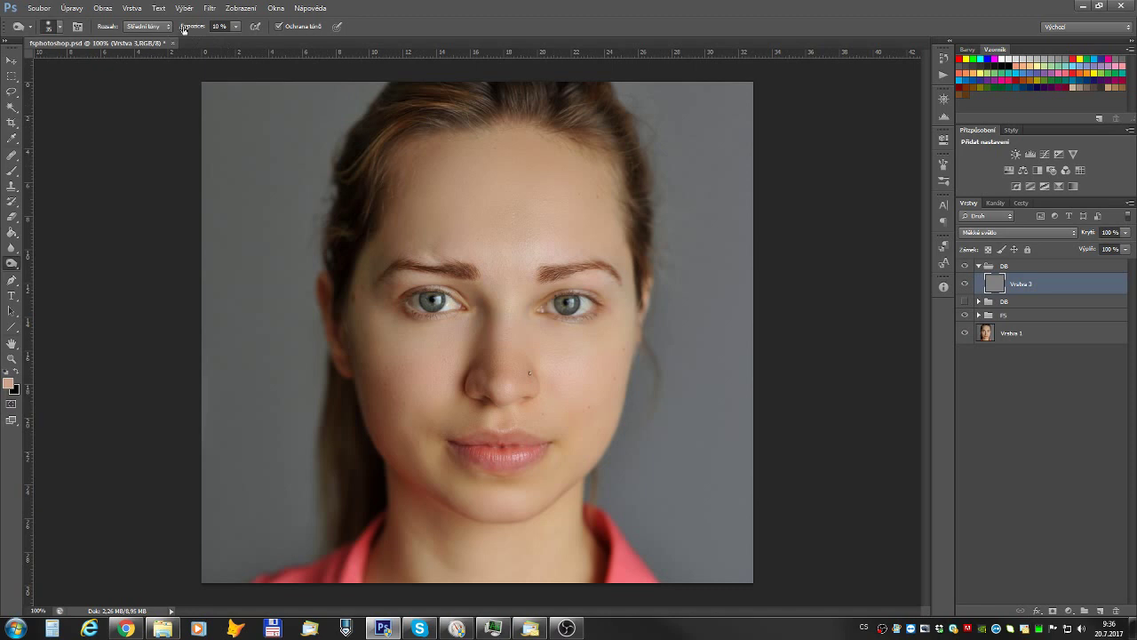
{"action": "left_click", "coordinate": [235, 28]}
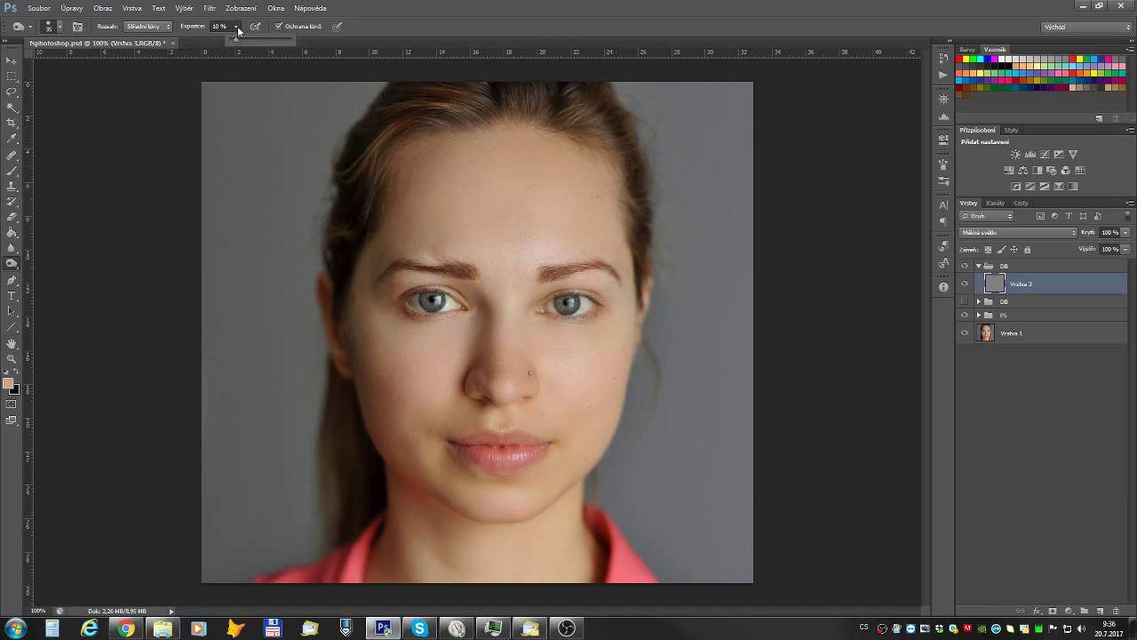
{"action": "left_click", "coordinate": [238, 29]}
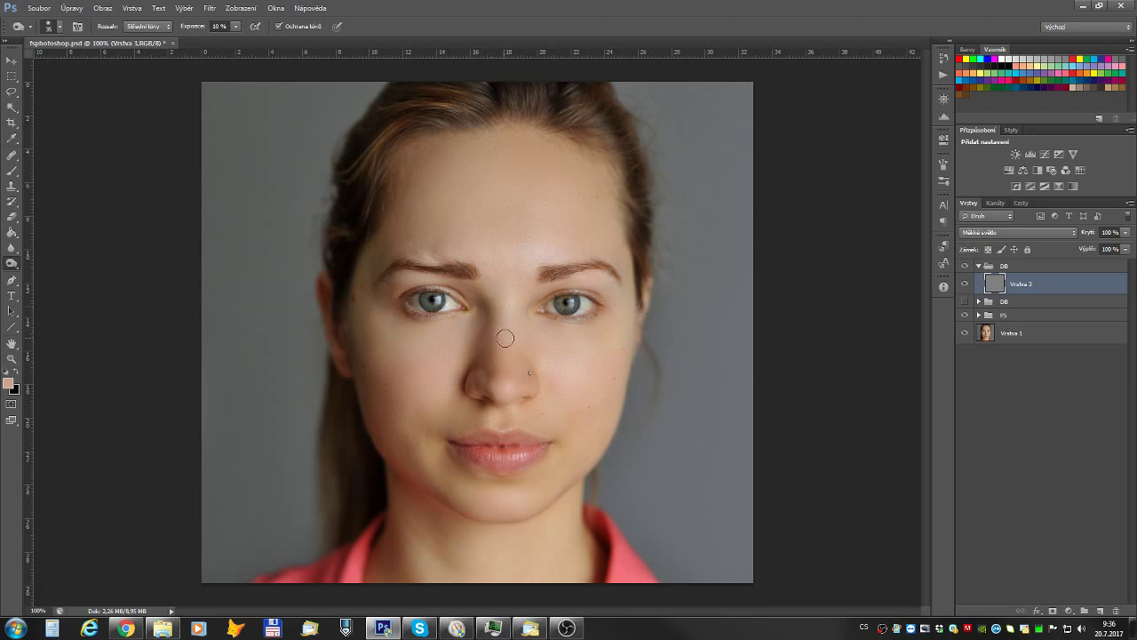
{"action": "mouse_move", "coordinate": [520, 337]}
{"action": "left_mouse_down"}
{"action": "mouse_move", "coordinate": [471, 274]}
{"action": "mouse_move", "coordinate": [482, 287]}
{"action": "mouse_move", "coordinate": [474, 364]}
{"action": "left_mouse_up"}
- Shrink the Burn brush and darken the area around the inner eyebrow and between the eyebrows
{"action": "key", "text": "bracketleft"}
{"action": "key", "text": "bracketleft"}
{"action": "key", "text": "bracketleft"}
{"action": "key", "text": "bracketleft"}
{"action": "key", "text": "bracketleft"}
{"action": "key", "text": "bracketleft"}
{"action": "left_click_drag", "start_coordinate": [459, 283], "coordinate": [453, 263]}
{"action": "left_click", "coordinate": [509, 248]}
- Resize the Burn brush and darken the jawline from the lower cheek towards the chin on the face's shadow side
{"action": "key", "text": "bracketright"}
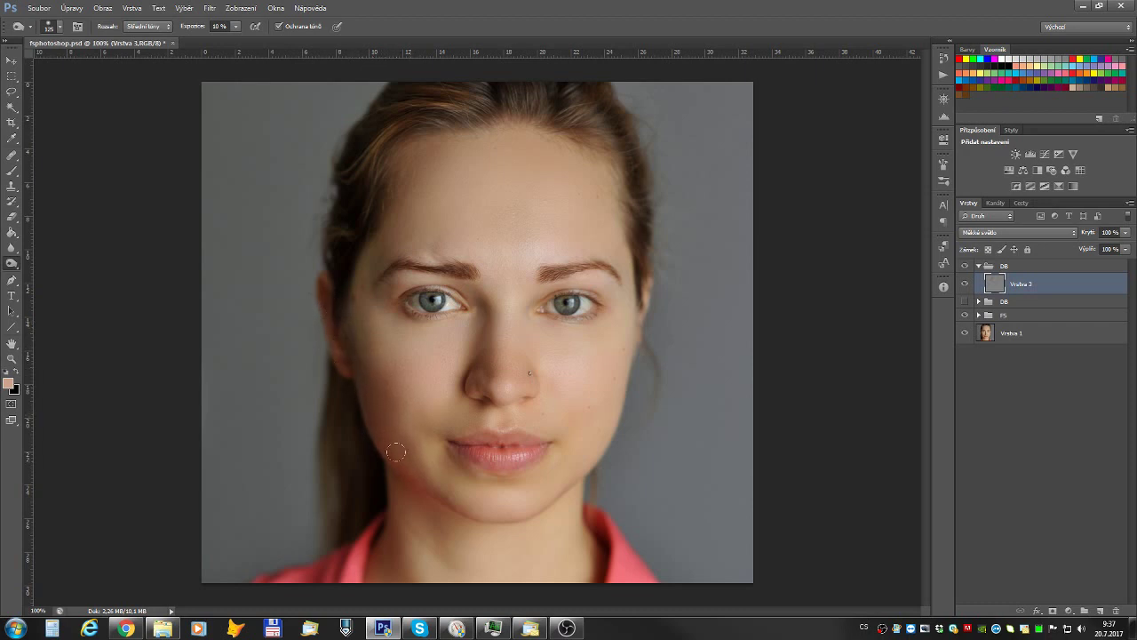
{"action": "key", "text": "bracketleft"}
{"action": "key", "text": "bracketleft"}
{"action": "mouse_move", "coordinate": [396, 452]}
{"action": "left_mouse_down"}
{"action": "mouse_move", "coordinate": [394, 475]}
{"action": "mouse_move", "coordinate": [435, 491]}
{"action": "left_mouse_up"}
{"action": "key", "text": "bracketleft"}
{"action": "key", "text": "bracketleft"}
- Enlarge the Burn brush and darken the opposite outer cheek up to the edge of the forehead
{"action": "key", "text": "bracketright"}
{"action": "key", "text": "bracketright"}
{"action": "key", "text": "bracketright"}
{"action": "key", "text": "bracketright"}
{"action": "mouse_move", "coordinate": [597, 406]}
{"action": "left_mouse_down"}
{"action": "mouse_move", "coordinate": [575, 358]}
{"action": "mouse_move", "coordinate": [605, 199]}
{"action": "mouse_move", "coordinate": [590, 156]}
{"action": "left_mouse_up"}
{"action": "key", "text": "bracketleft"}
- Toggle the gray layer's visibility repeatedly to compare the portrait with and without the burned shadows
{"action": "left_click", "coordinate": [965, 284]}
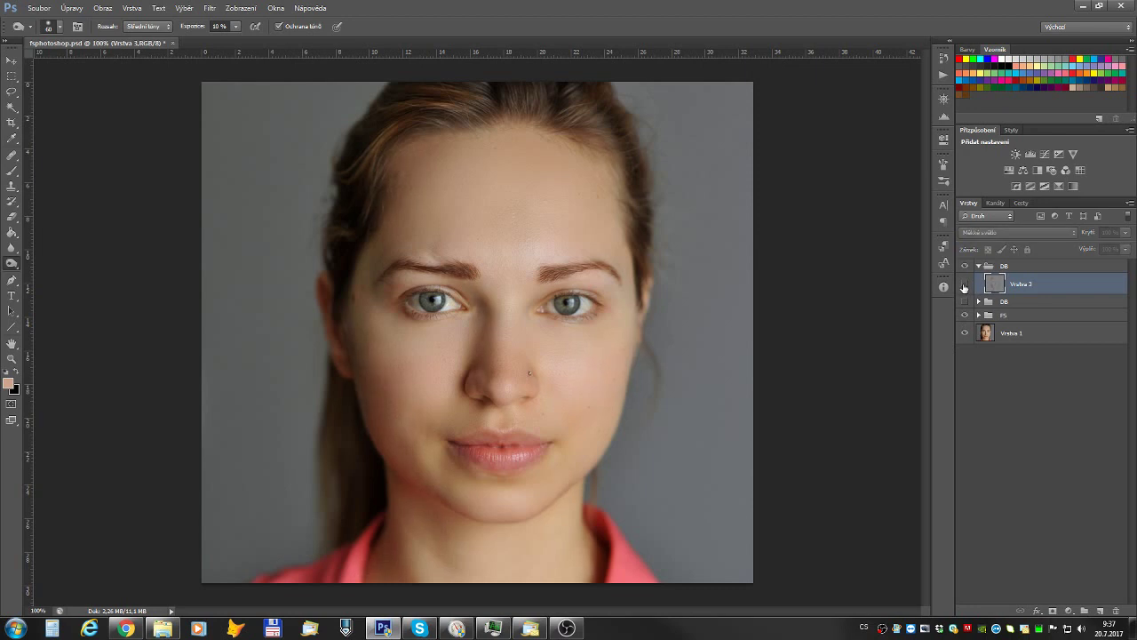
{"action": "left_click", "coordinate": [964, 285]}
{"action": "left_click", "coordinate": [965, 285]}
{"action": "left_click", "coordinate": [965, 285]}
{"action": "left_click", "coordinate": [964, 285]}
{"action": "left_click", "coordinate": [965, 285]}
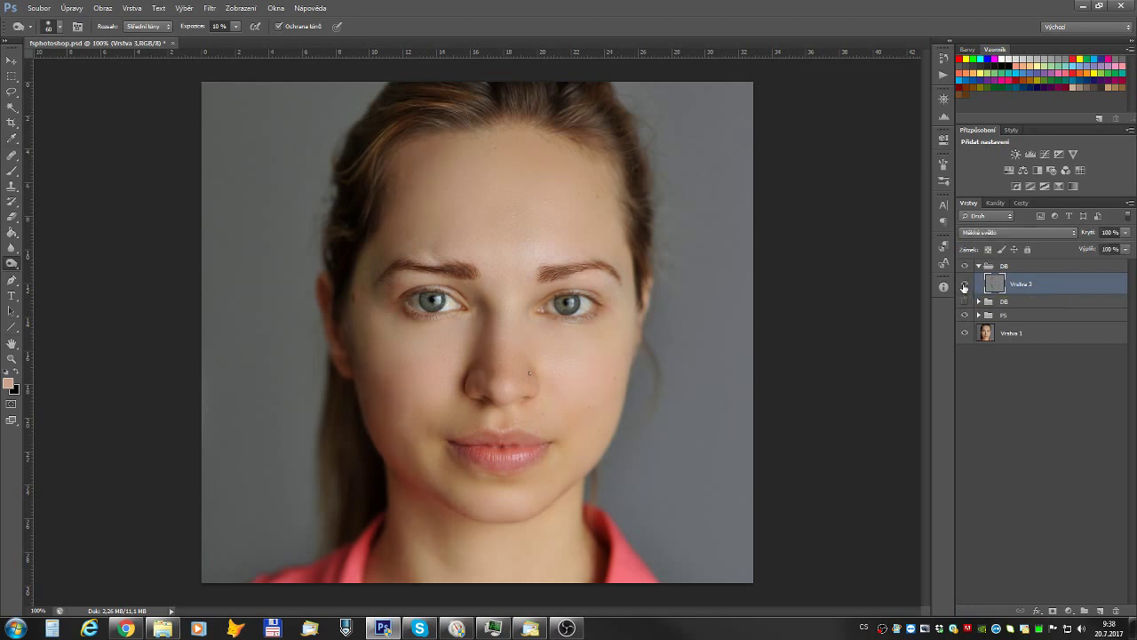
{"action": "left_click", "coordinate": [965, 285]}
{"action": "left_click", "coordinate": [965, 285]}
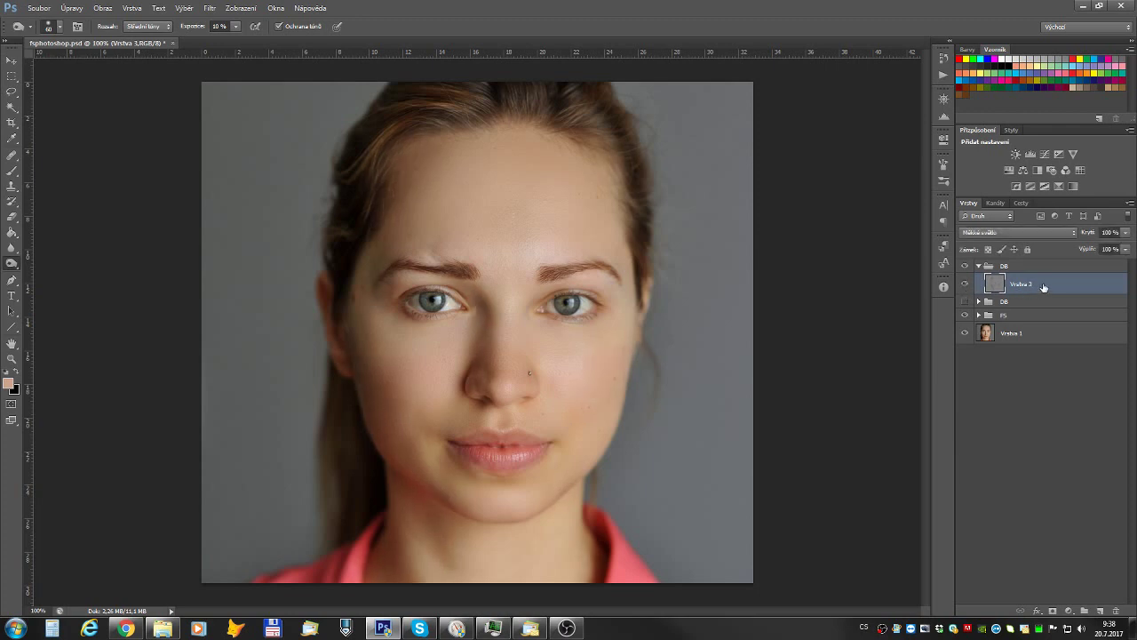
- Switch to the Dodge tool and enlarge its brush to 250 px for lightening the face's highlights
{"action": "left_click", "coordinate": [12, 264]}
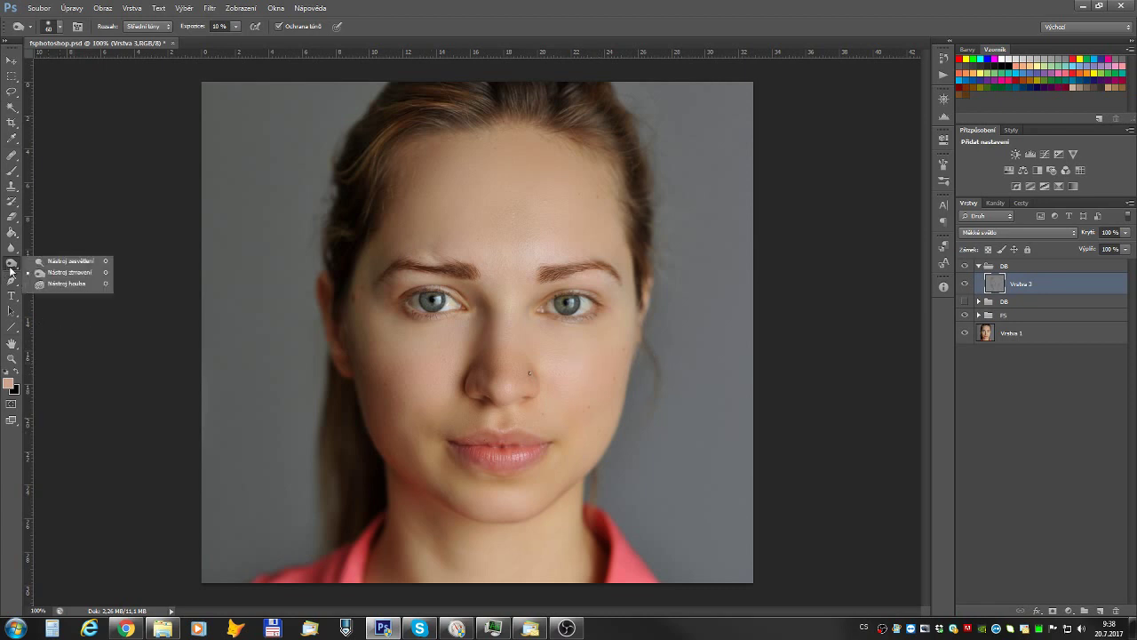
{"action": "left_click", "coordinate": [55, 263]}
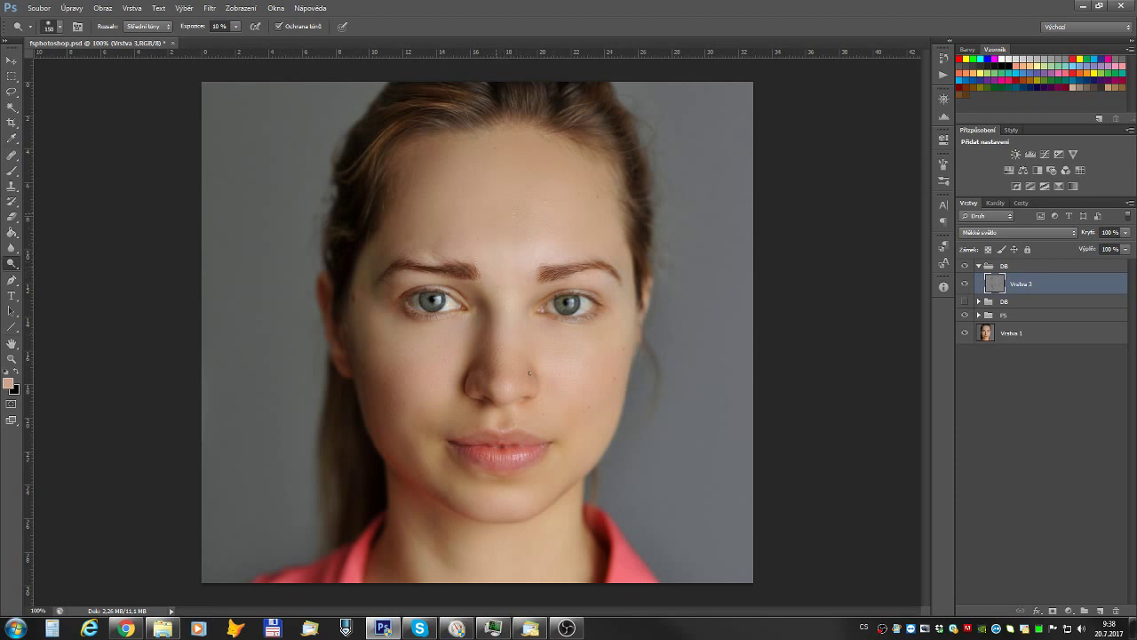
{"action": "key", "text": "bracketright"}
{"action": "key", "text": "bracketright"}
{"action": "key", "text": "bracketright"}
{"action": "key", "text": "bracketright"}
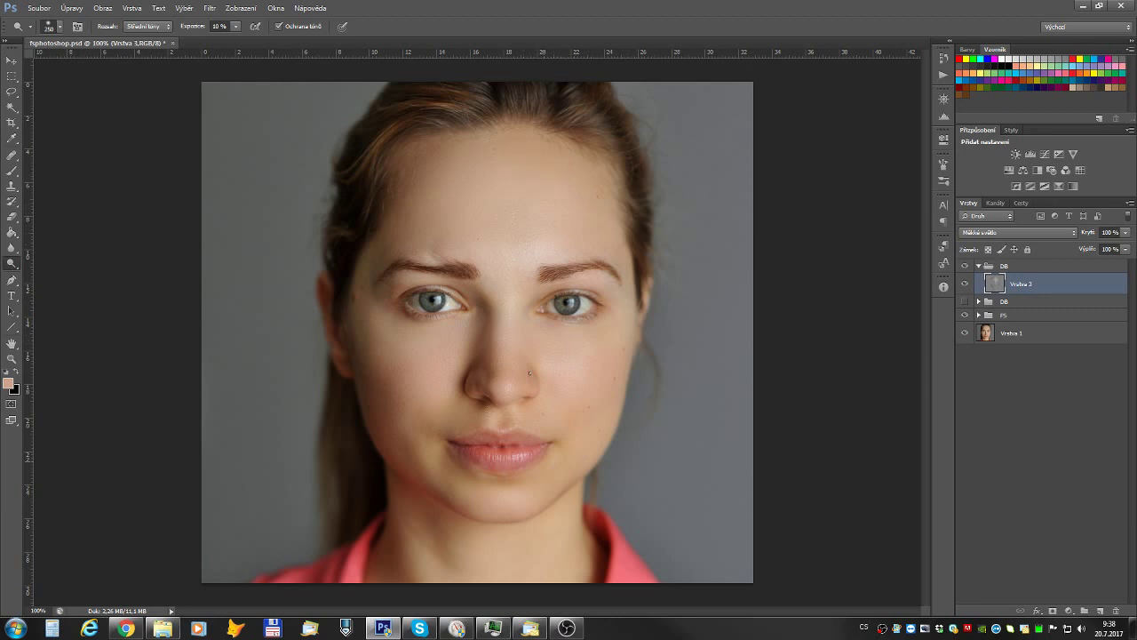
- Reduce the Dodge brush, lighten the irises of both eyes, and readjust the brush size
{"action": "key", "text": "bracketleft"}
{"action": "key", "text": "bracketleft"}
{"action": "key", "text": "bracketright"}
{"action": "key", "text": "bracketleft"}
{"action": "left_click_drag", "start_coordinate": [424, 298], "coordinate": [440, 300]}
{"action": "left_click_drag", "start_coordinate": [567, 301], "coordinate": [588, 309]}
{"action": "key", "text": "bracketright"}
{"action": "key", "text": "bracketright"}
{"action": "key", "text": "bracketright"}
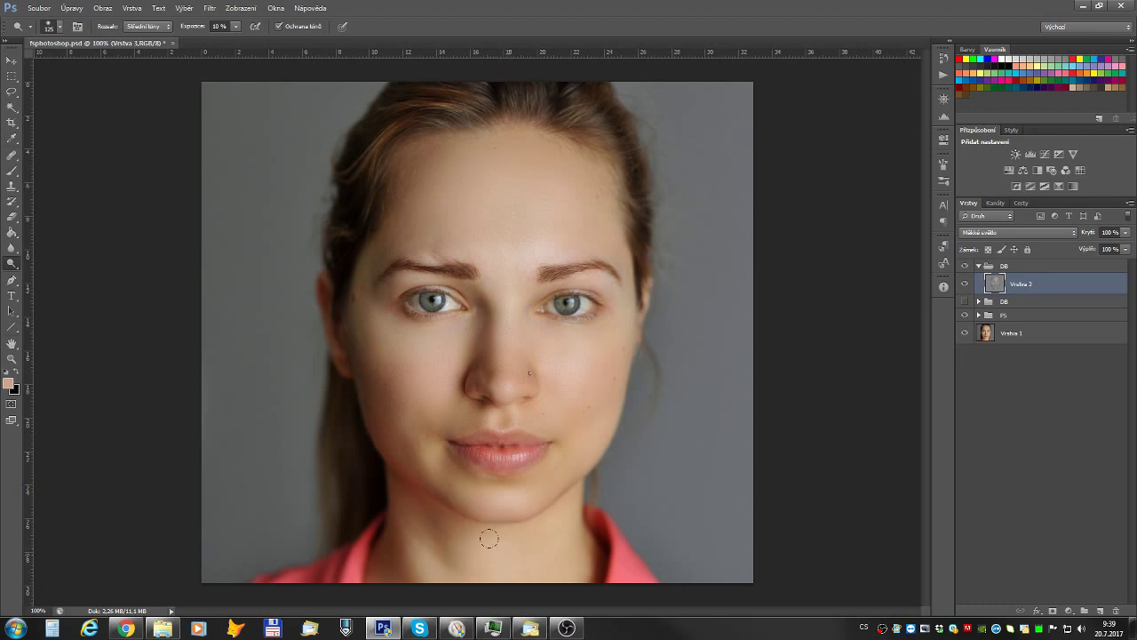
{"action": "key", "text": "bracketleft"}
{"action": "key", "text": "bracketleft"}
- Toggle the gray layer off and on to compare the portrait before and after dodging and burning
{"action": "left_click", "coordinate": [965, 284]}
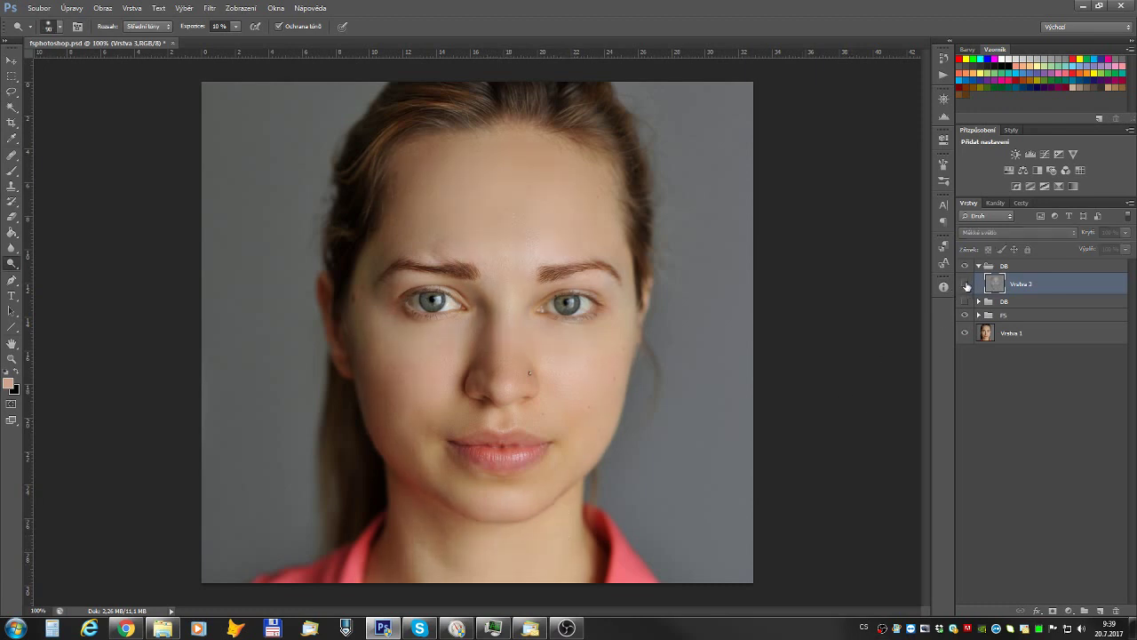
{"action": "left_click", "coordinate": [965, 284]}
{"action": "left_click", "coordinate": [965, 284]}
{"action": "left_click", "coordinate": [965, 284]}
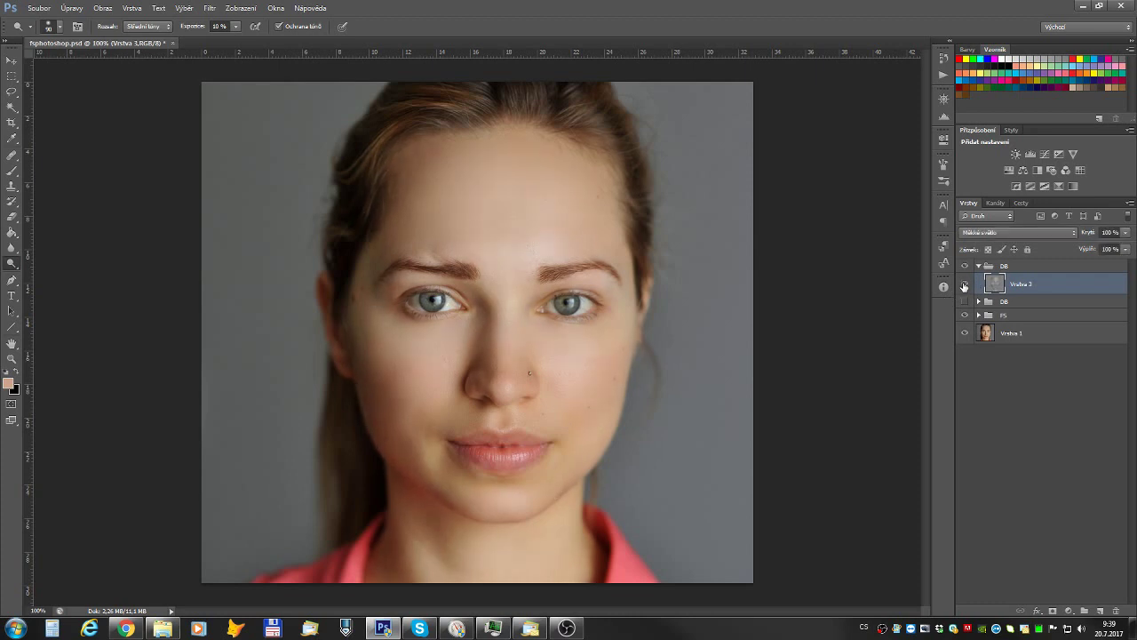
- Lower the gray layer's opacity to 80% and check the softened effect by hiding and showing the layer
{"action": "left_click", "coordinate": [1125, 233]}
{"action": "left_click_drag", "start_coordinate": [1126, 246], "coordinate": [1113, 253]}
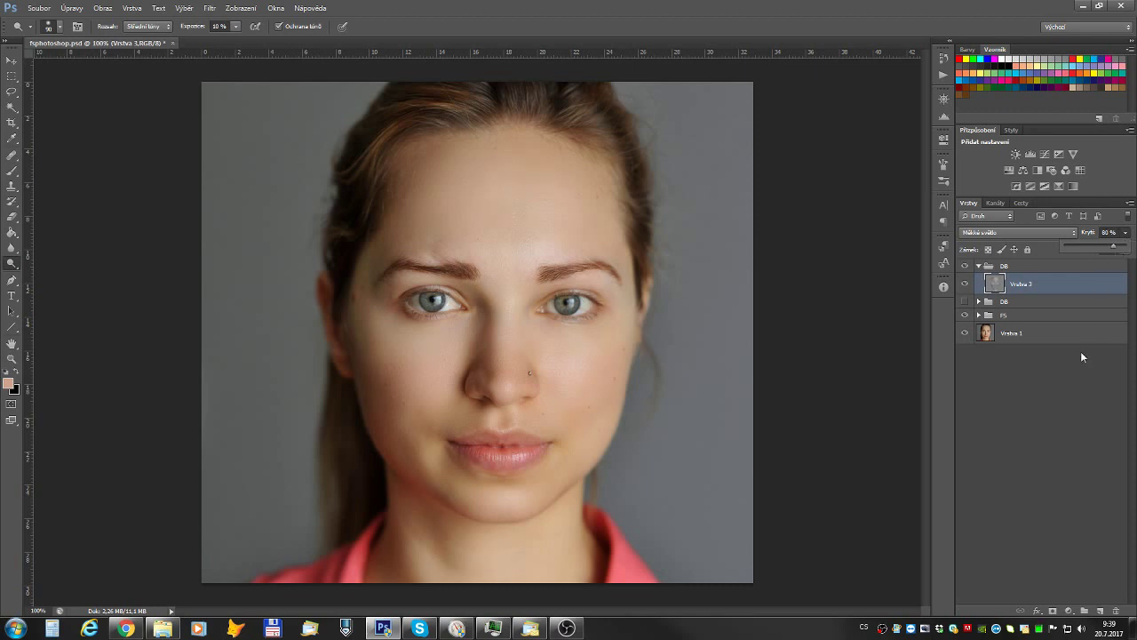
{"action": "left_click", "coordinate": [966, 284]}
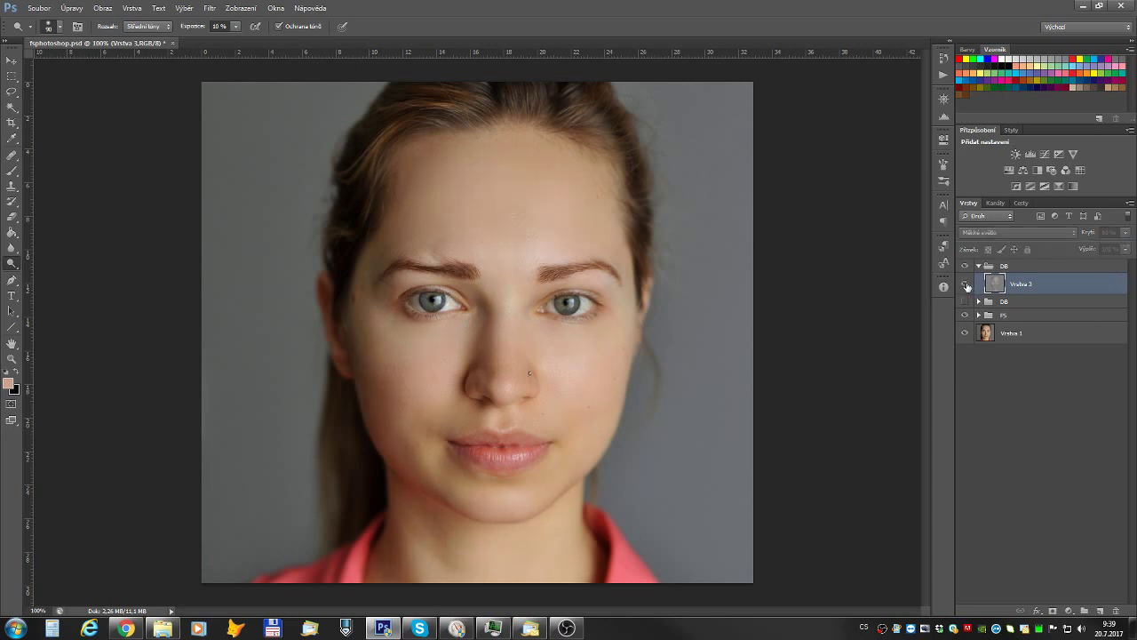
{"action": "left_click", "coordinate": [966, 284]}
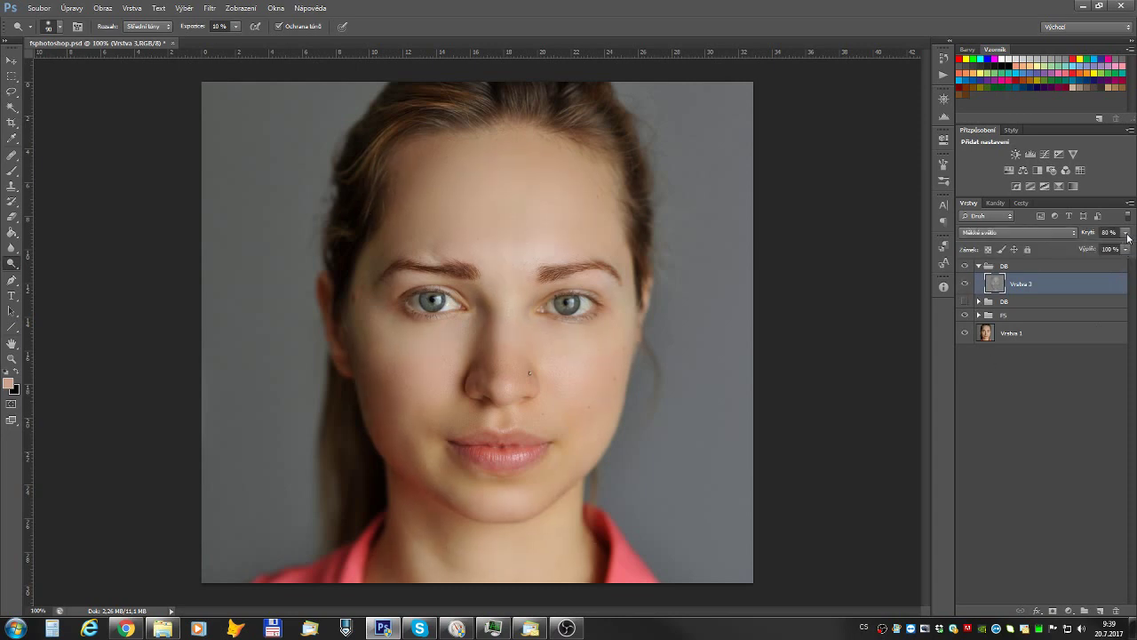
- Review the gray layer's opacity setting and compare the retouched portrait with the layer hidden and shown
{"action": "left_click", "coordinate": [1127, 235]}
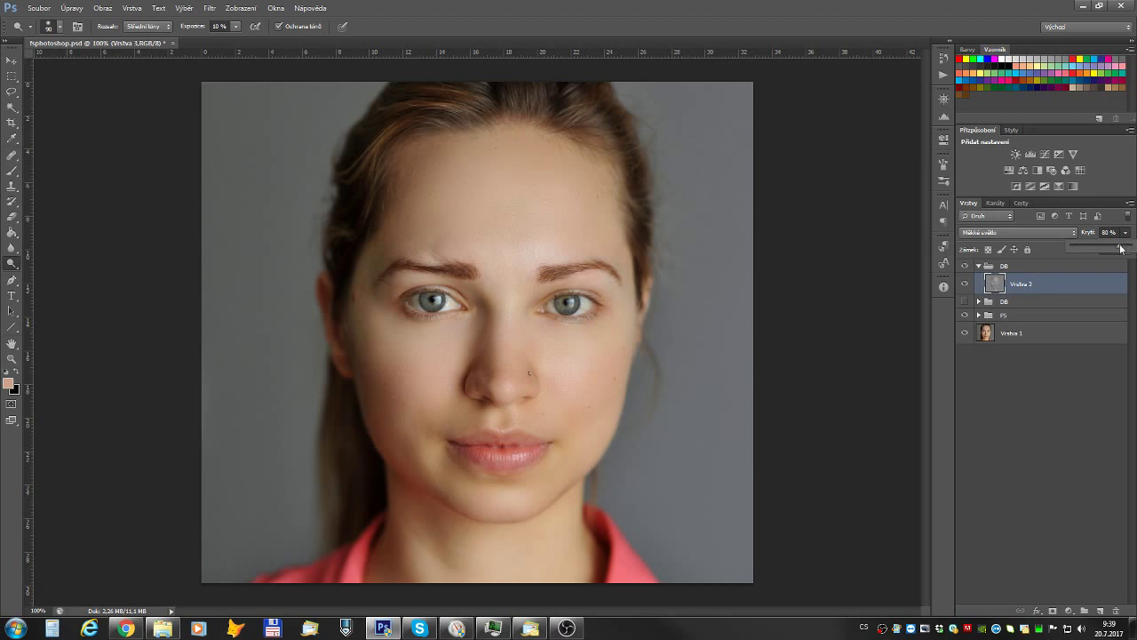
{"action": "left_click", "coordinate": [1128, 234]}
{"action": "left_click", "coordinate": [1127, 235]}
{"action": "left_click", "coordinate": [965, 284]}
{"action": "left_click", "coordinate": [965, 284]}
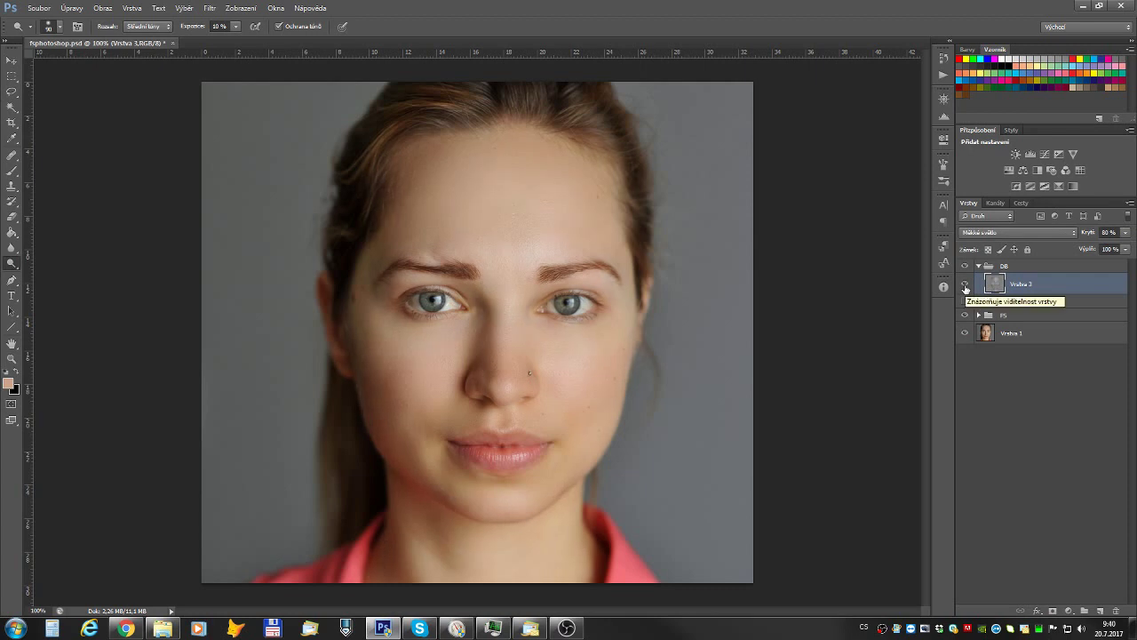
{"action": "left_click", "coordinate": [965, 285]}
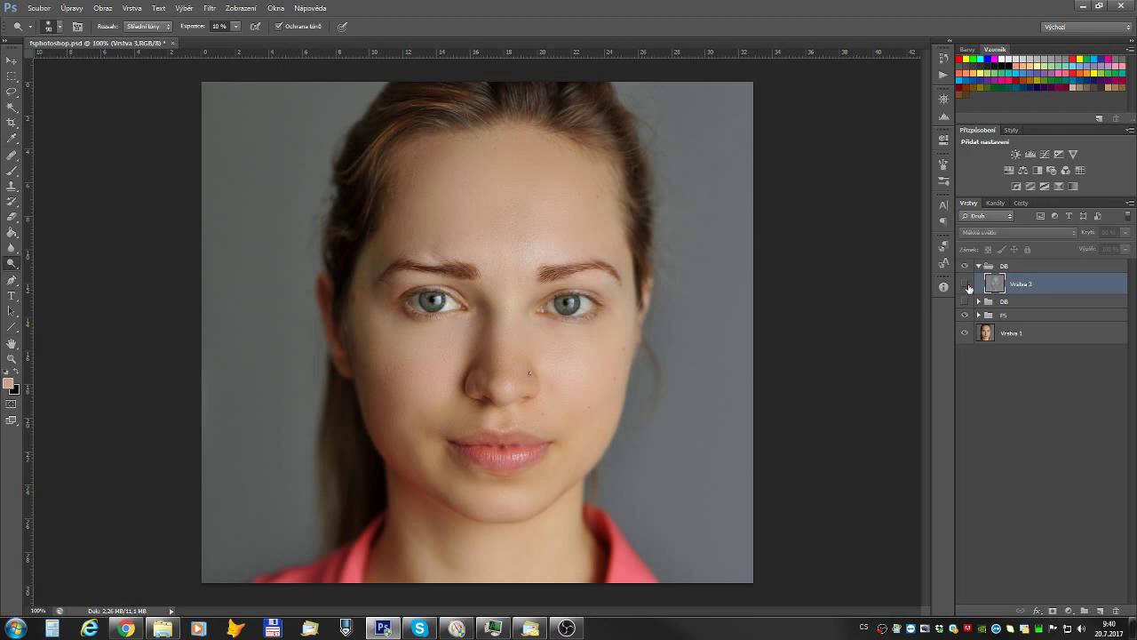
{"action": "left_click", "coordinate": [966, 285]}
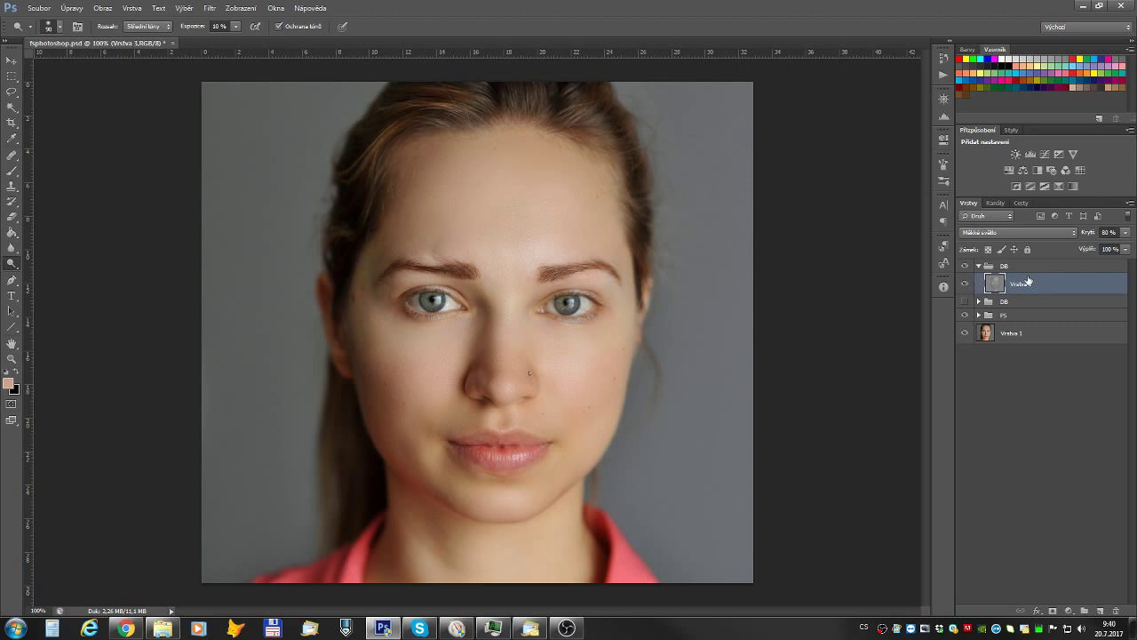
{"action": "left_click", "coordinate": [978, 268]}
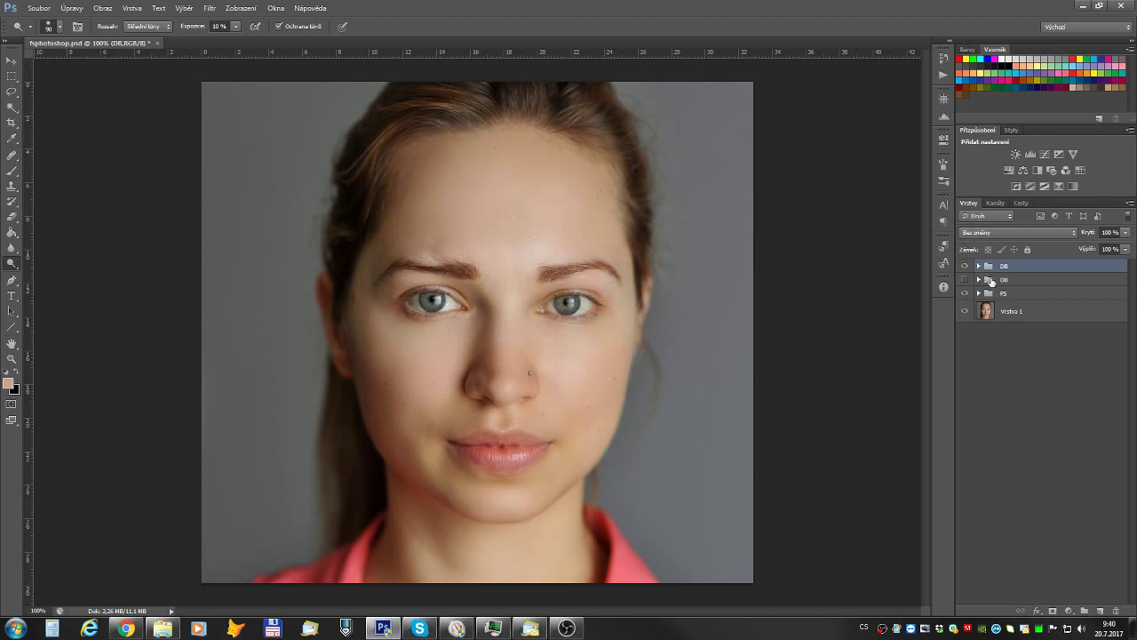
{"action": "left_click", "coordinate": [978, 269]}
{"action": "left_click", "coordinate": [1050, 283]}
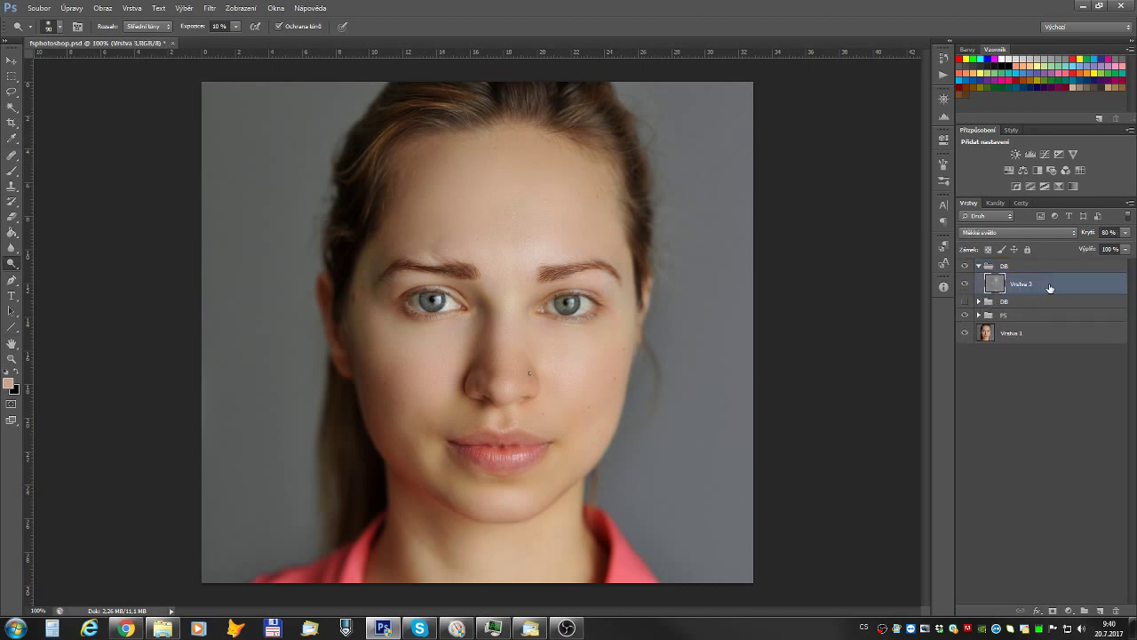